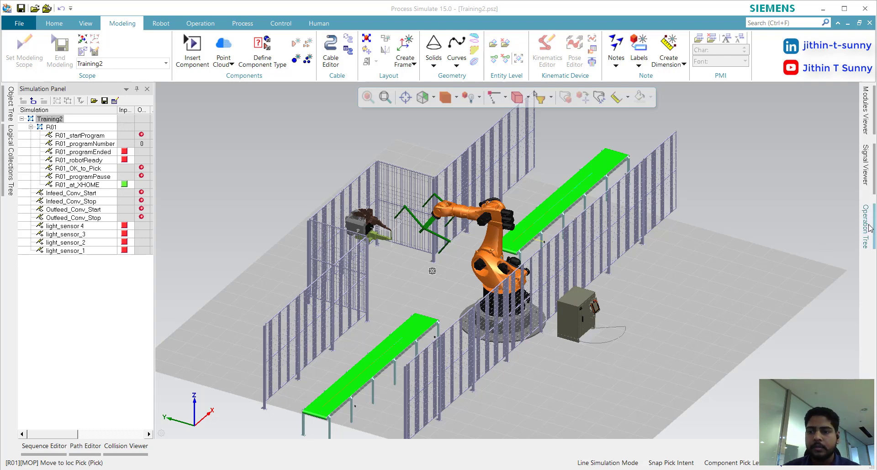
Hide the Operation Tree, select then deselect the krc4 cabinet, and switch to TIA Portal.
mouse_move(873, 230)
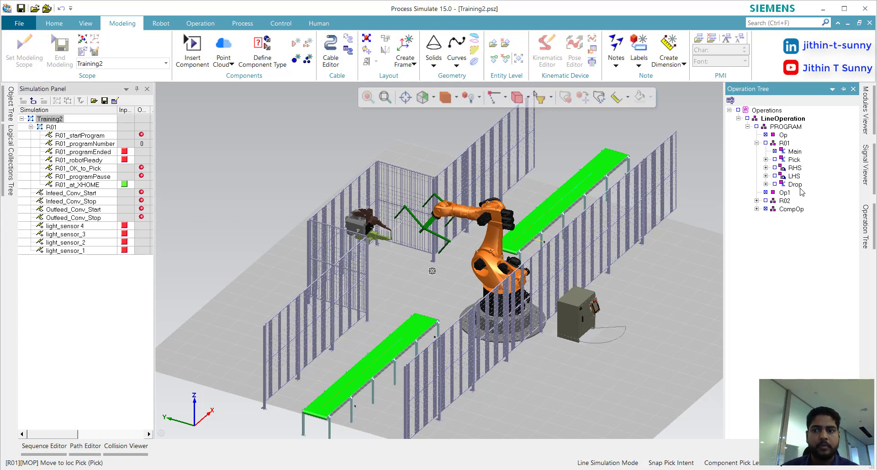
left_click(684, 300)
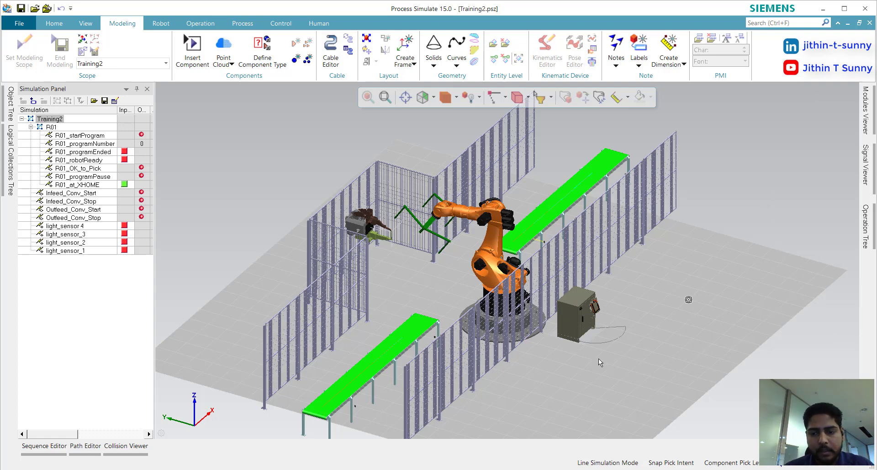
left_click(590, 337)
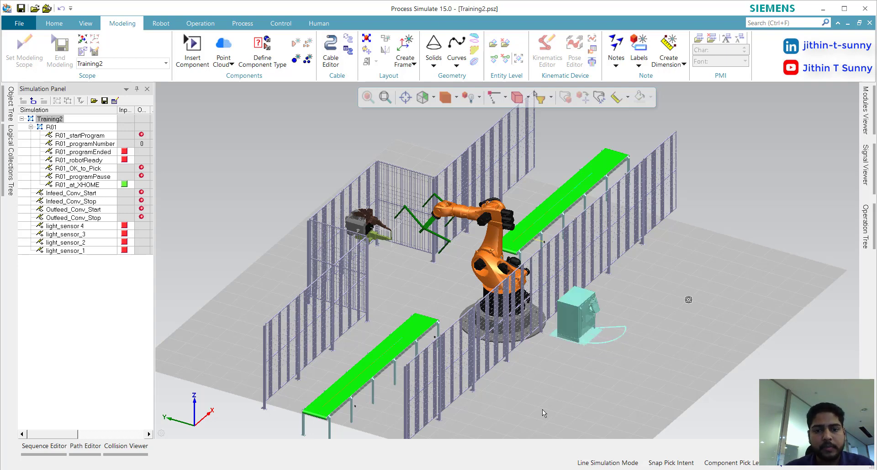
left_click(556, 406)
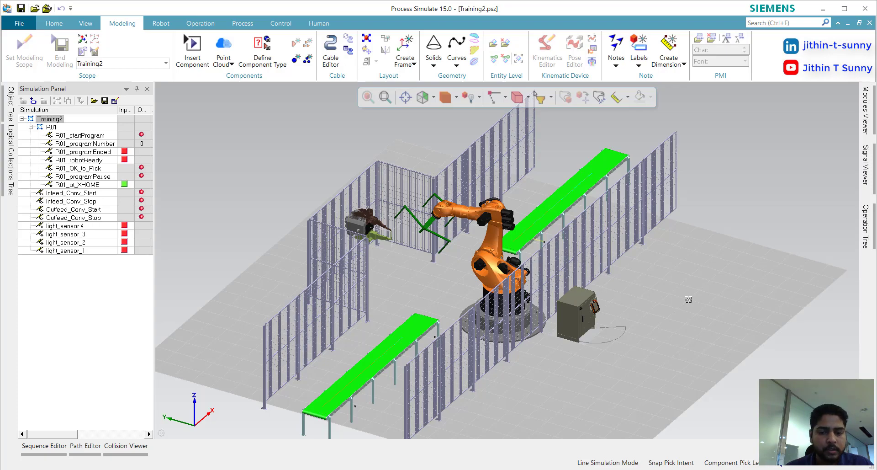
key("alt+Tab")
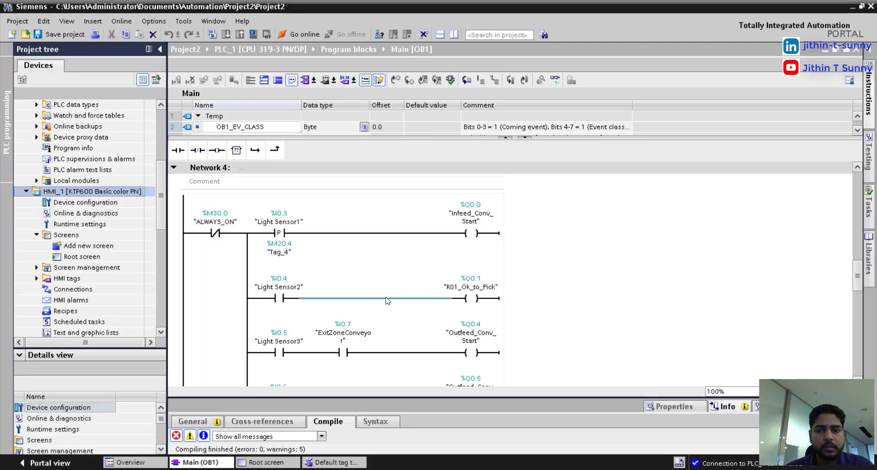
Review the Main [OB1] ladder networks, then open the HMI Root screen in its editor.
scroll(398, 258, "down", 2)
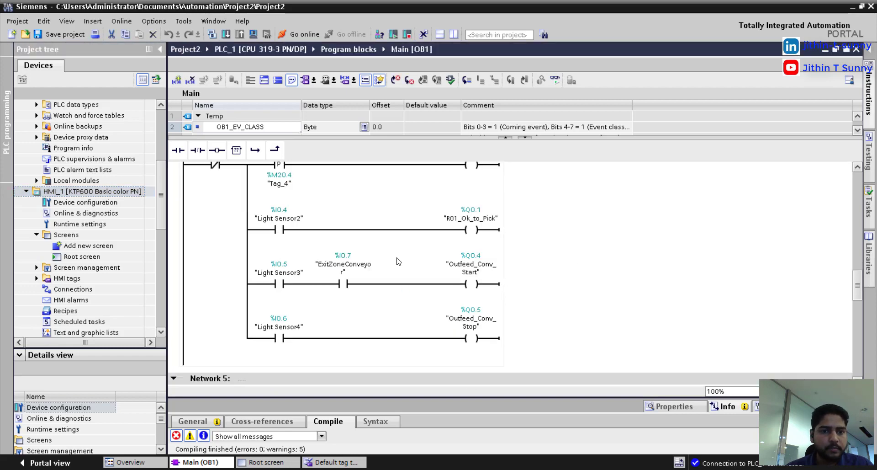
scroll(433, 262, "up", 7)
scroll(435, 267, "up", 10)
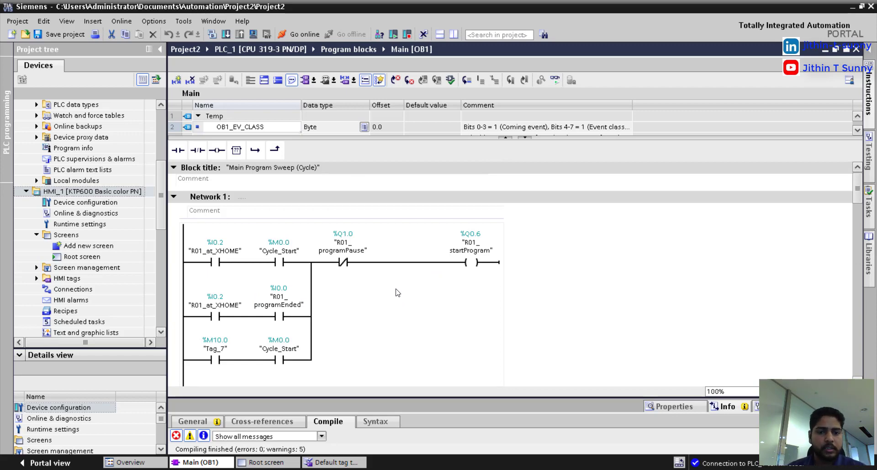
scroll(408, 288, "down", 8)
scroll(407, 279, "down", 8)
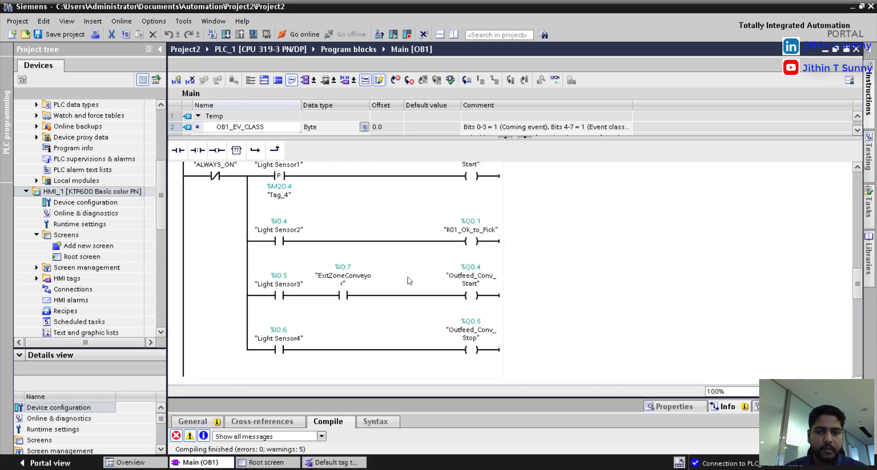
left_click(94, 258)
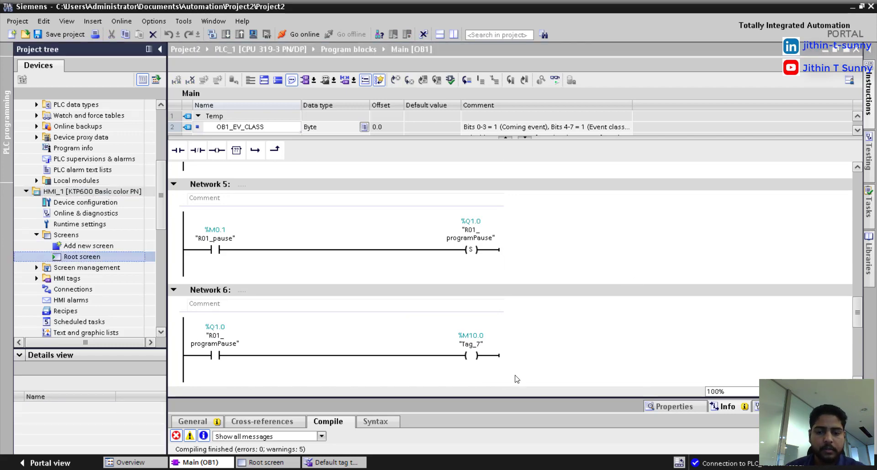
left_click(274, 463)
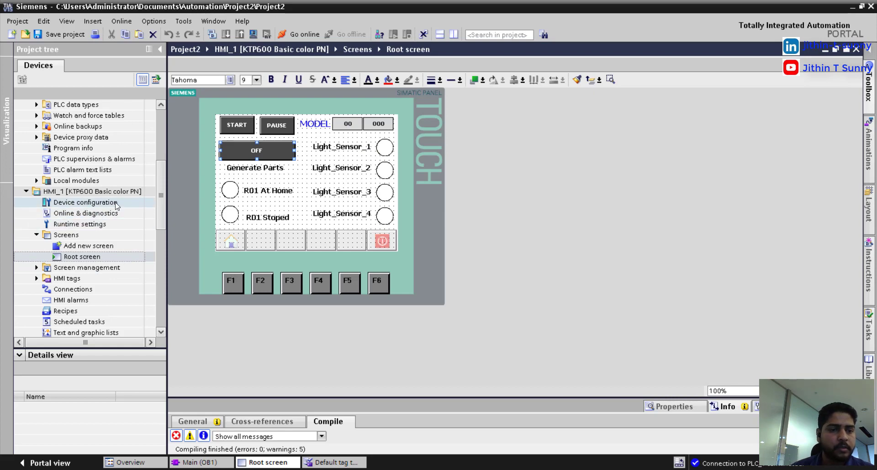
left_click_drag(160, 223, 168, 133)
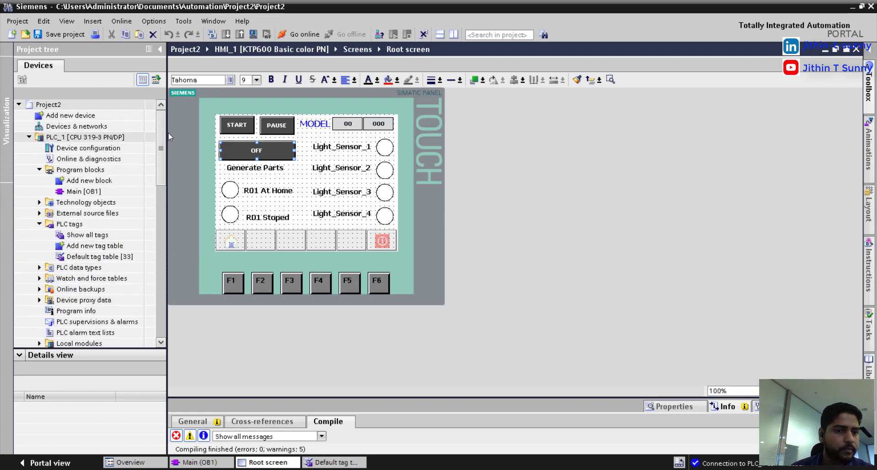
Download the program to PLC_1 through Load preview and return to Process Simulate.
left_click(96, 137)
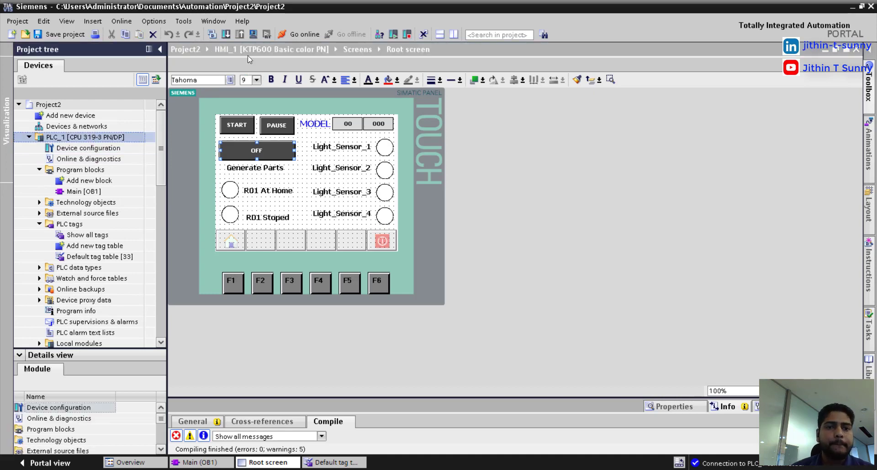
left_click(226, 34)
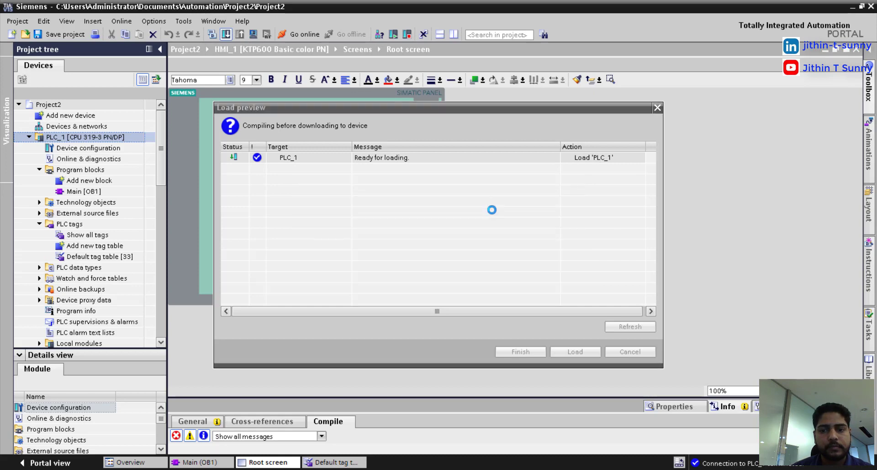
left_click(591, 351)
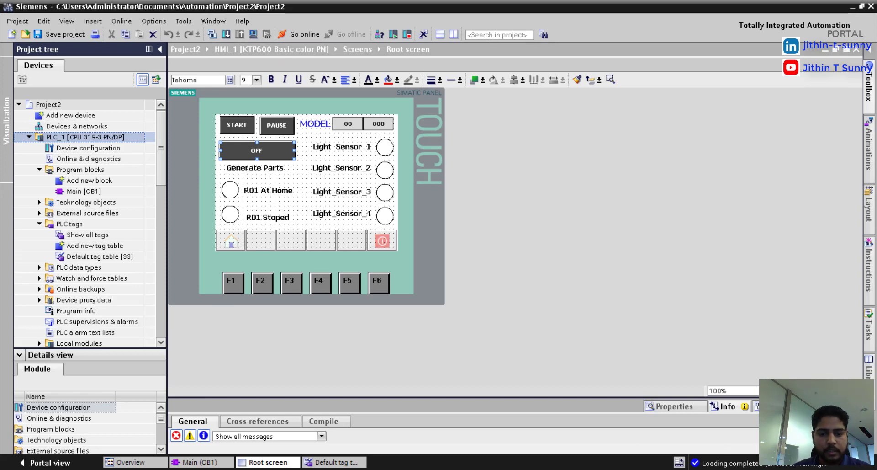
key("alt+Tab")
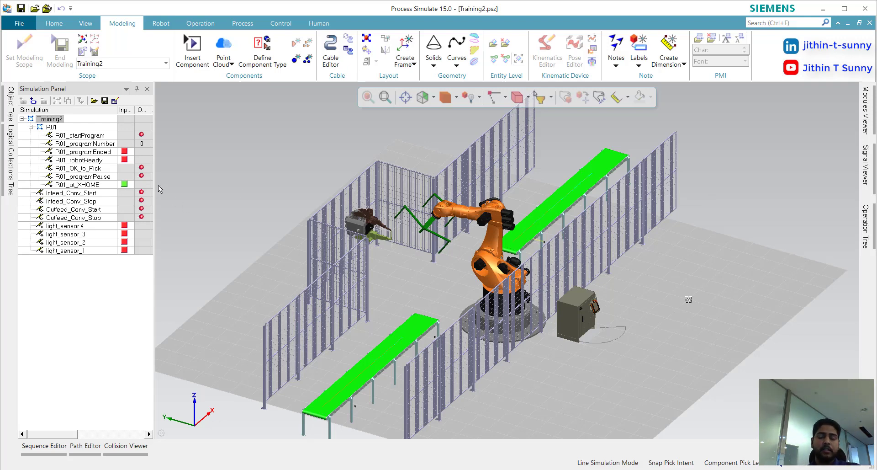
Set the simulation options' PLC mode to Emulation with PLCSIM.
right_click(749, 164)
left_click(817, 320)
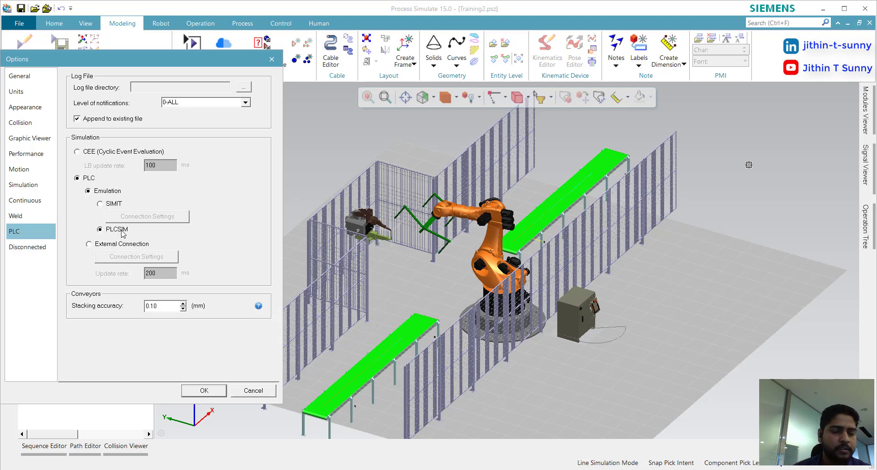
left_click(204, 390)
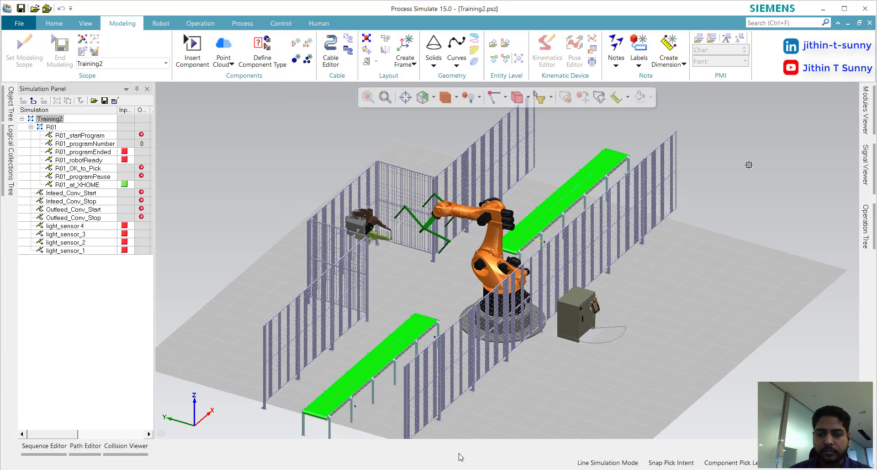
left_click(870, 217)
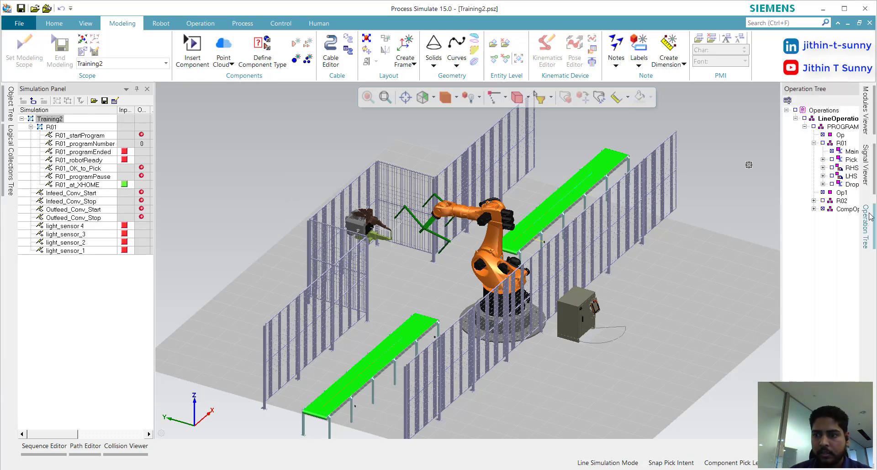
left_click(865, 165)
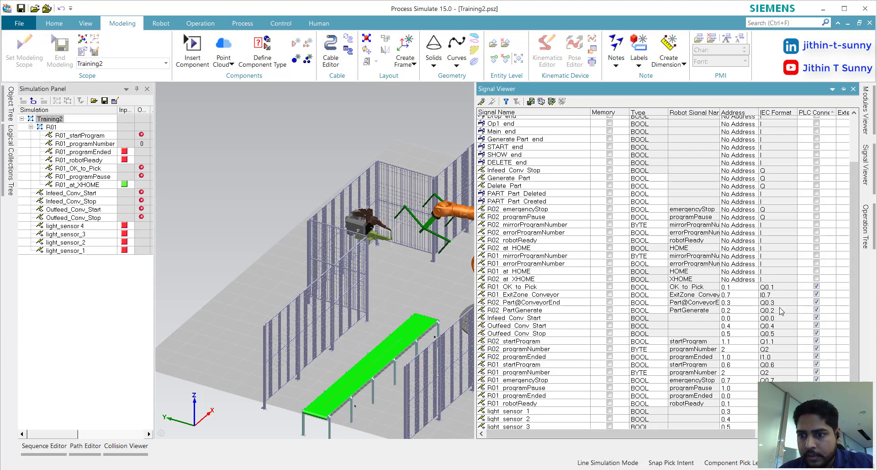
left_click(384, 130)
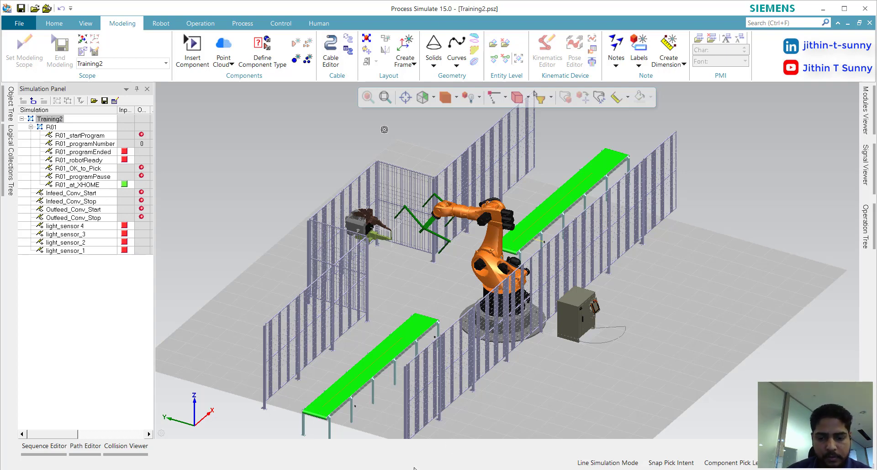
Compile the HMI_1 panel configuration in TIA Portal's project tree.
key("alt+Tab")
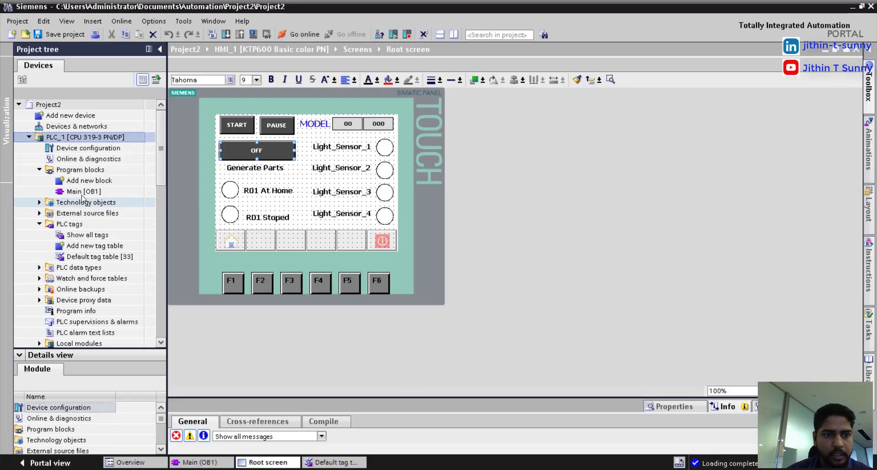
left_click_drag(164, 183, 168, 258)
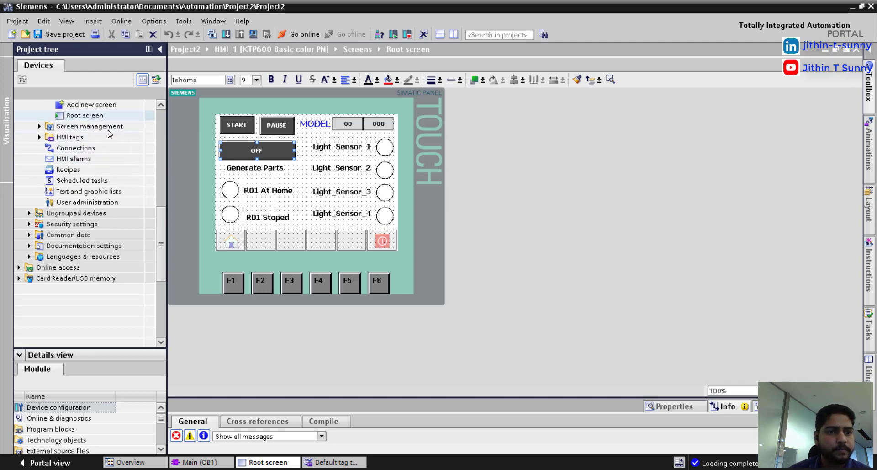
left_click_drag(161, 244, 161, 213)
left_click(88, 138)
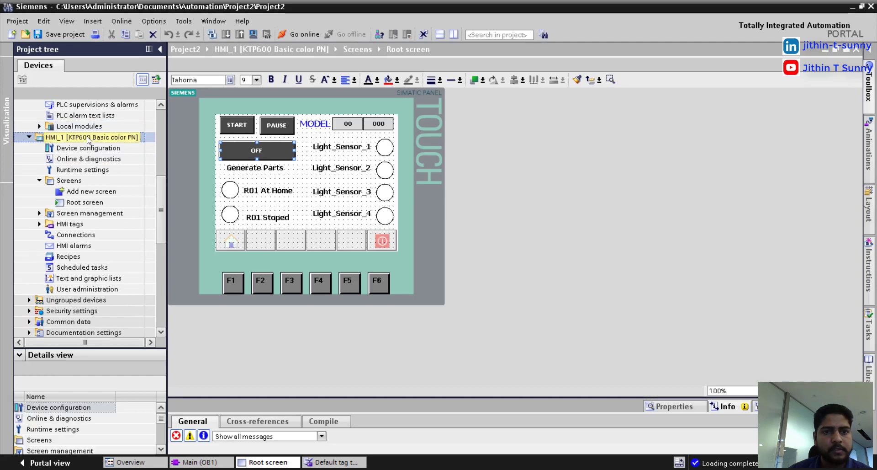
left_click(254, 34)
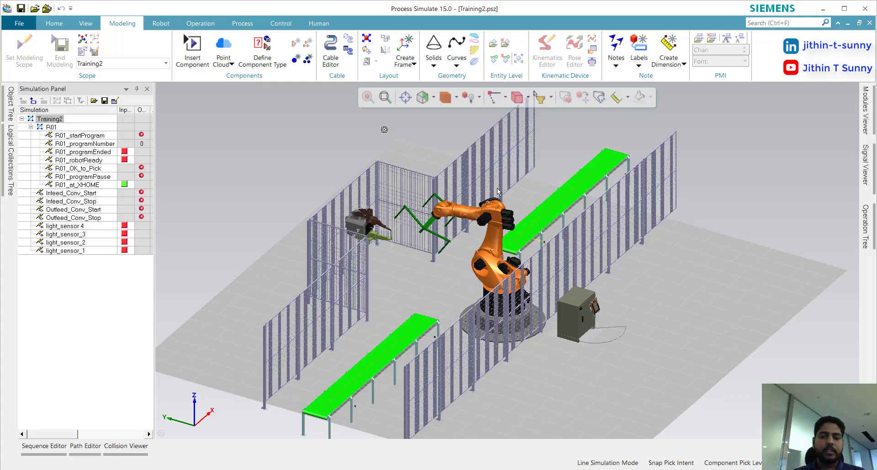
Play LineOperation forward from the Sequence Editor.
left_click(39, 453)
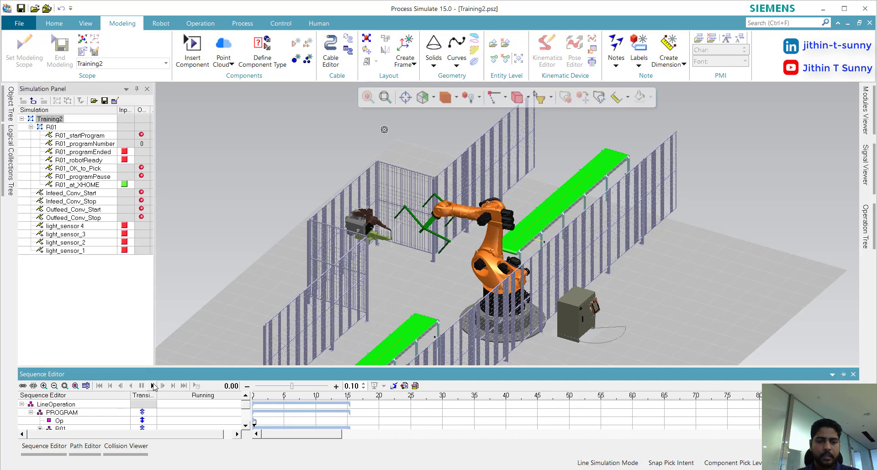
left_click(153, 385)
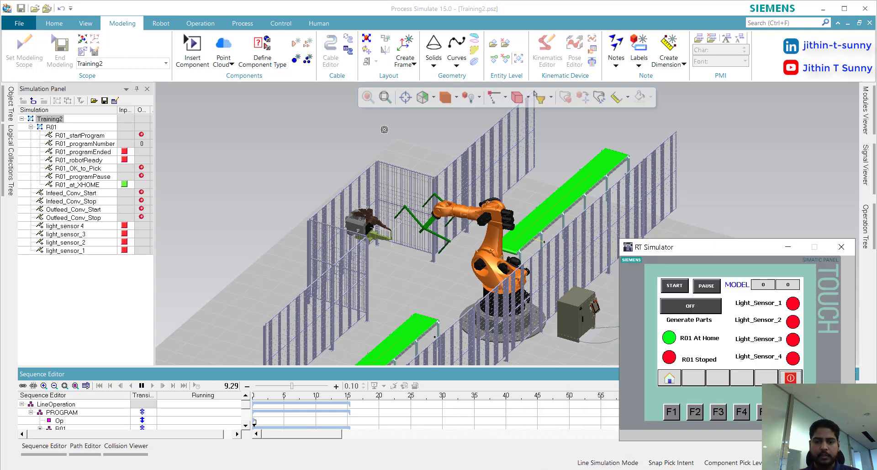
Move the RT Simulator window up and left, keeping it in front of the 3D cell.
left_click_drag(709, 253, 689, 170)
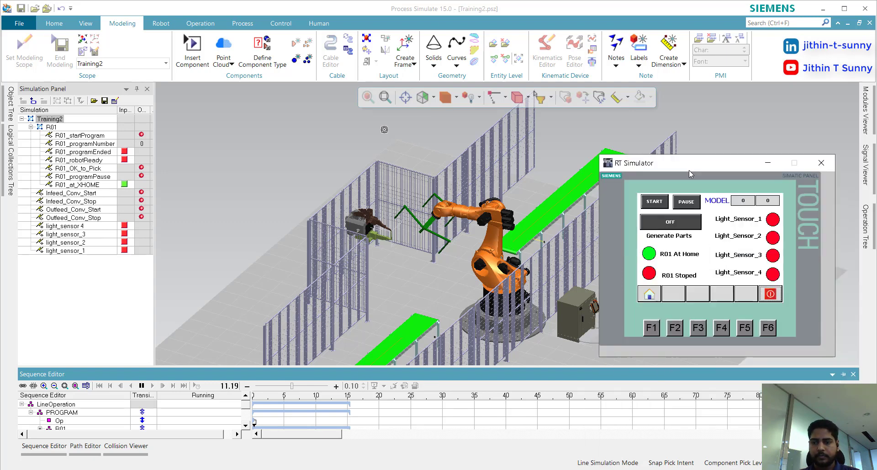
left_click(172, 342)
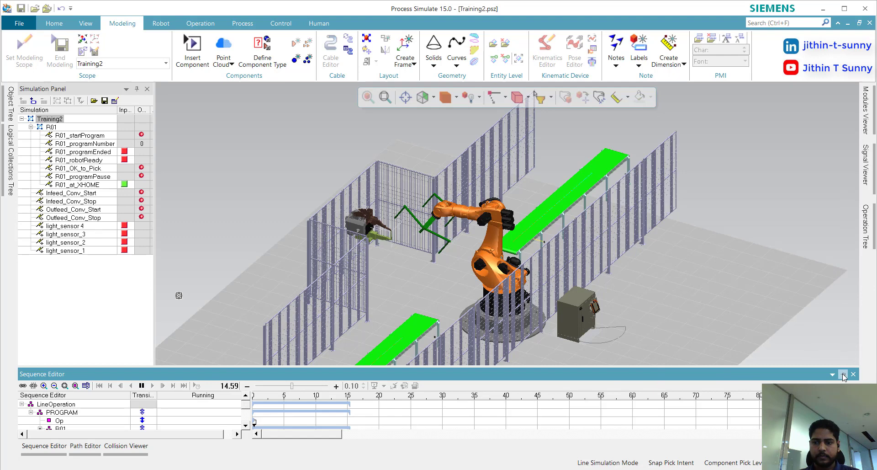
key("alt+Tab")
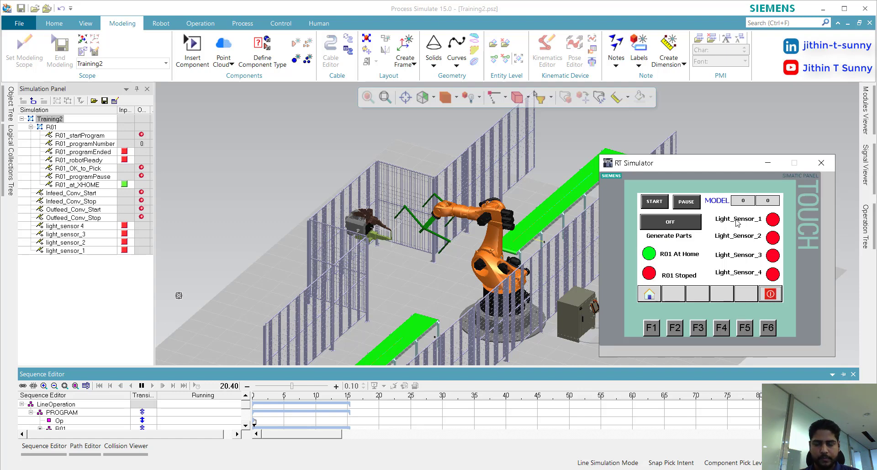
Enter model number 1 on the HMI panel and turn Generate Parts ON.
left_click(743, 201)
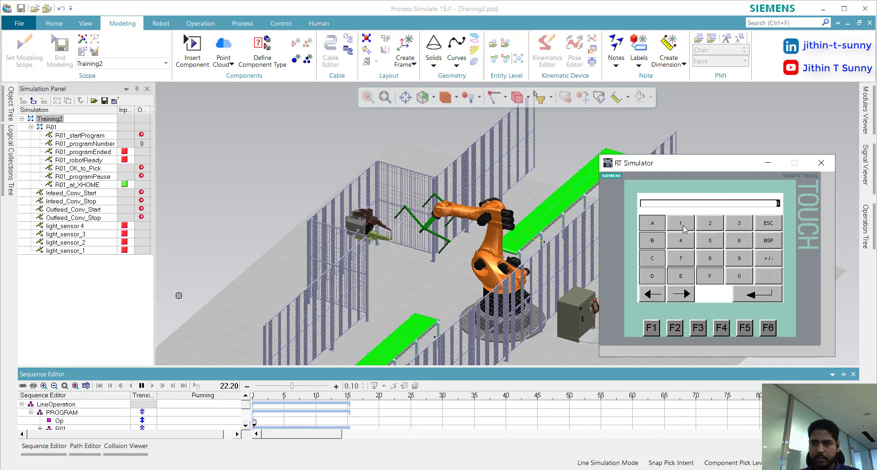
left_click(771, 297)
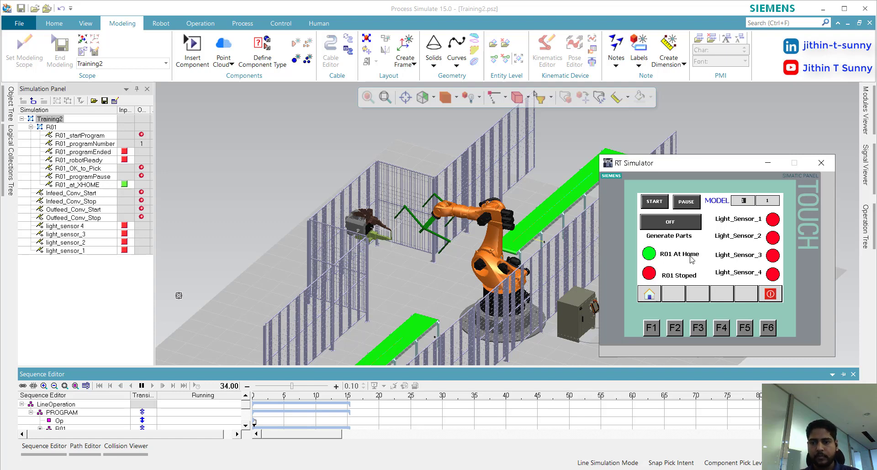
left_click(667, 224)
left_click_drag(692, 169, 740, 183)
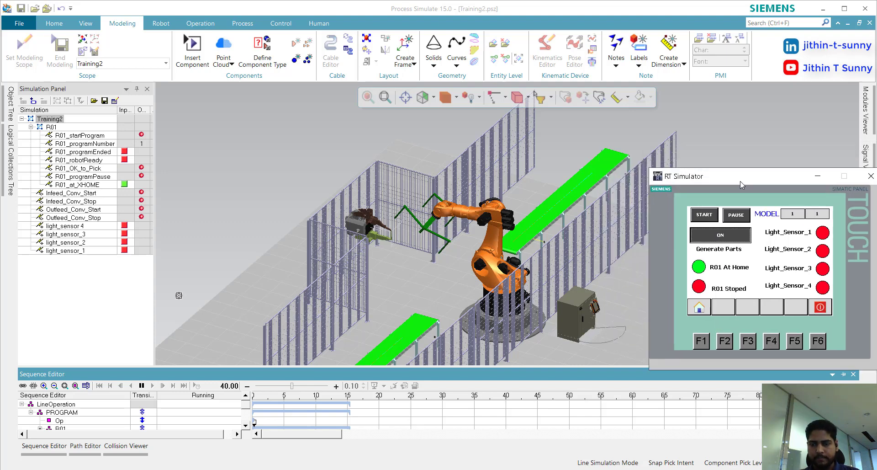
Press START on the HMI panel and zoom the 3D view to follow the gripper, part and sensor.
left_click(711, 217)
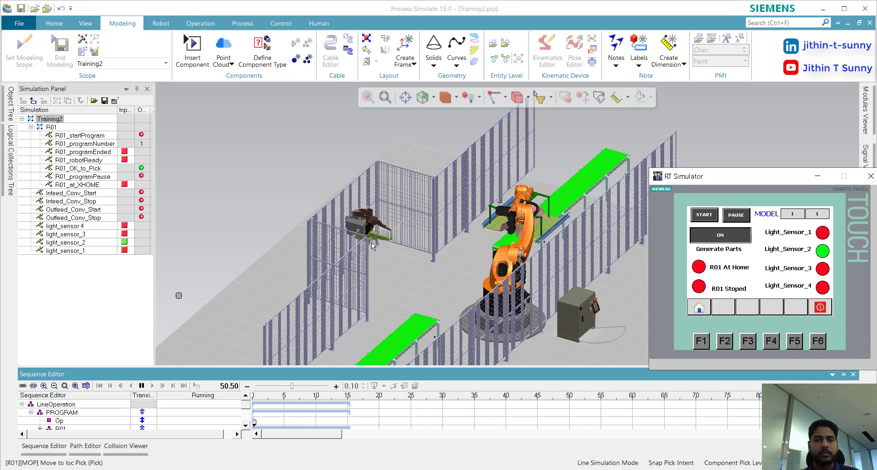
scroll(385, 218, "up", 6)
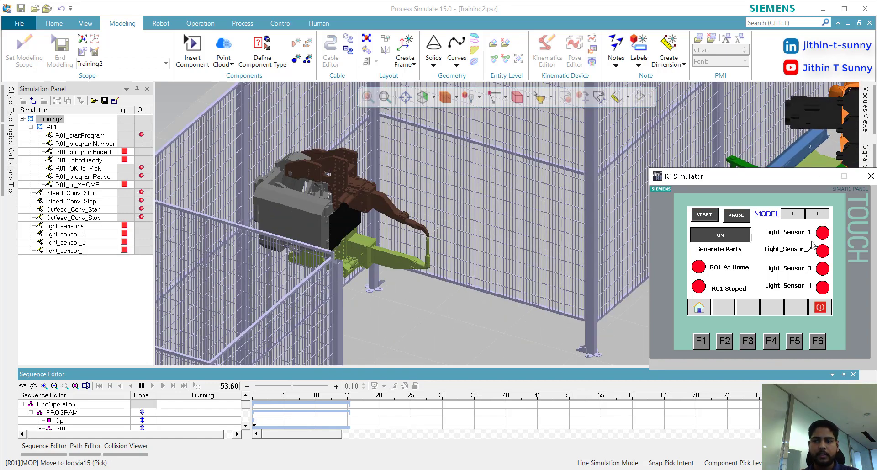
scroll(477, 258, "down", 3)
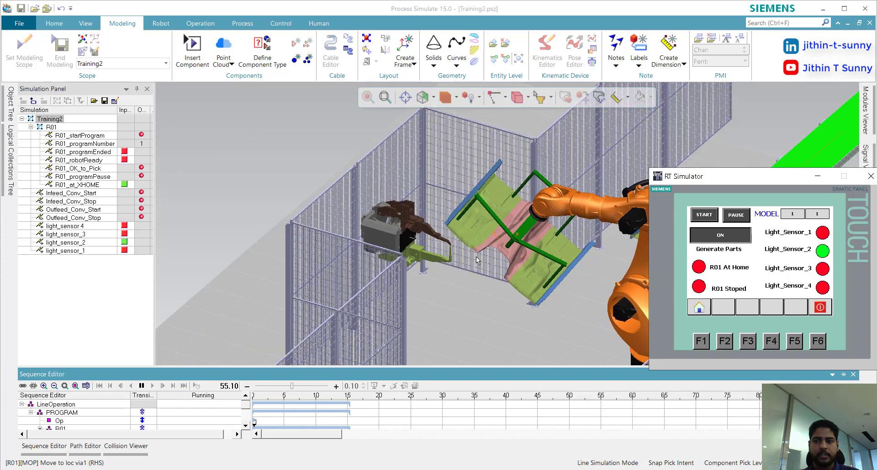
scroll(476, 256, "down", 5)
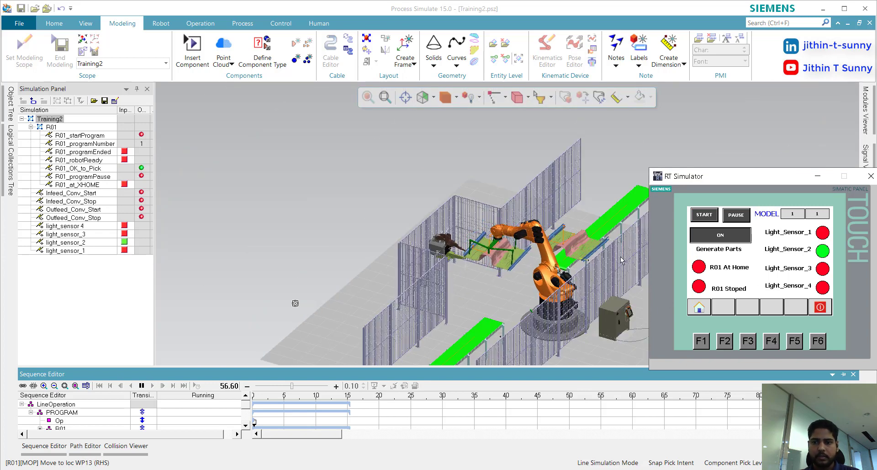
scroll(591, 263, "up", 8)
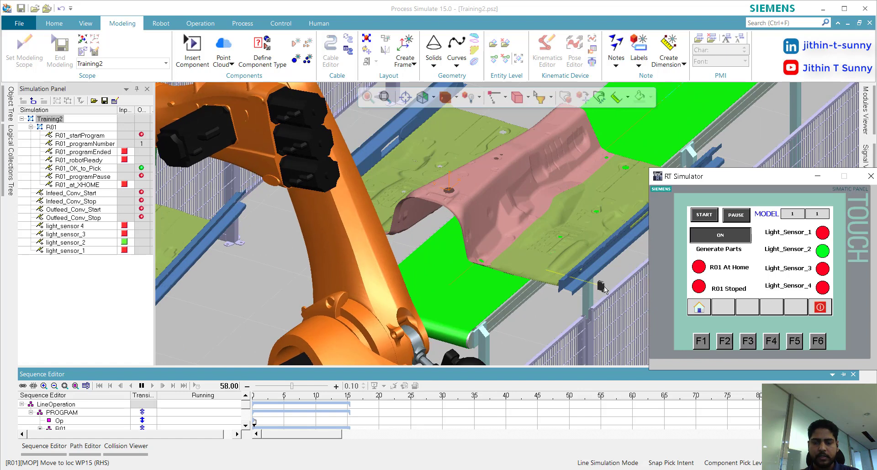
scroll(604, 291, "up", 3)
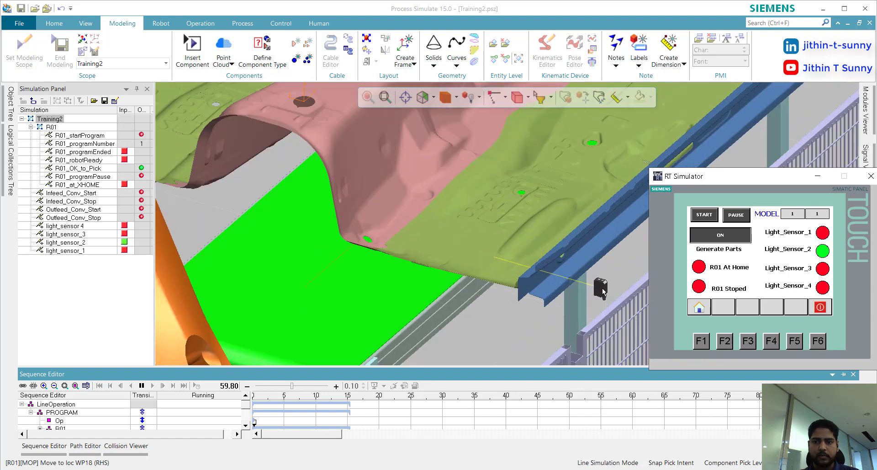
scroll(602, 290, "up", 2)
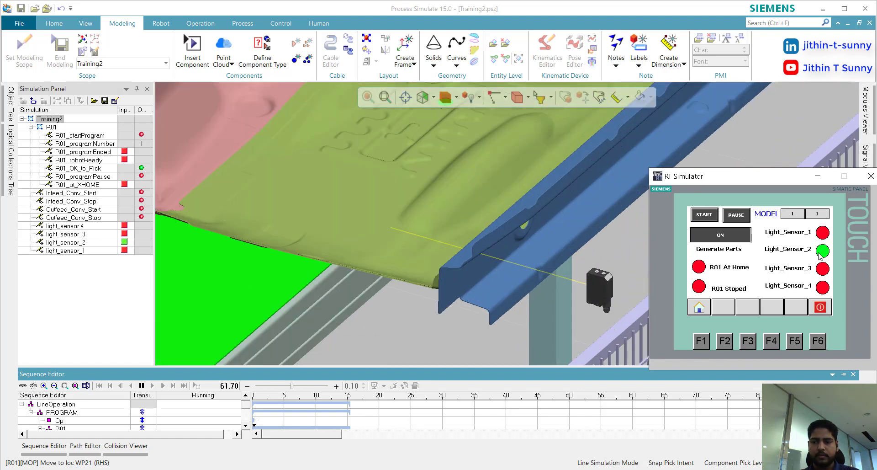
scroll(415, 231, "down", 10)
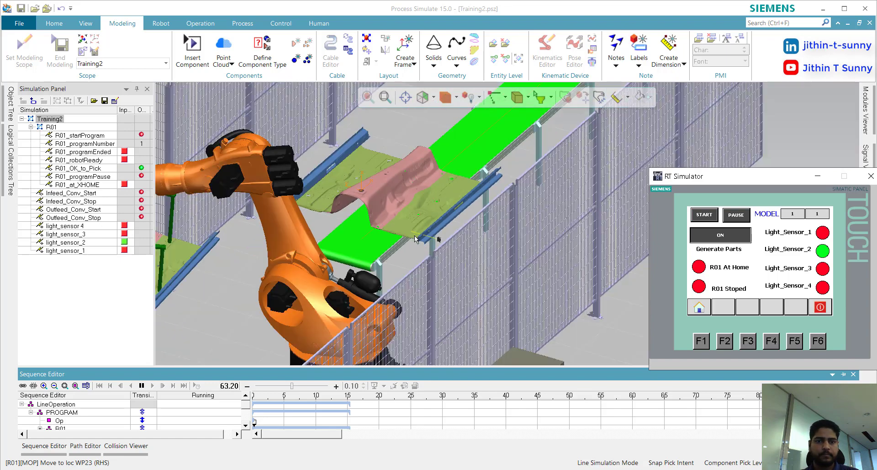
scroll(415, 238, "down", 3)
scroll(301, 274, "up", 5)
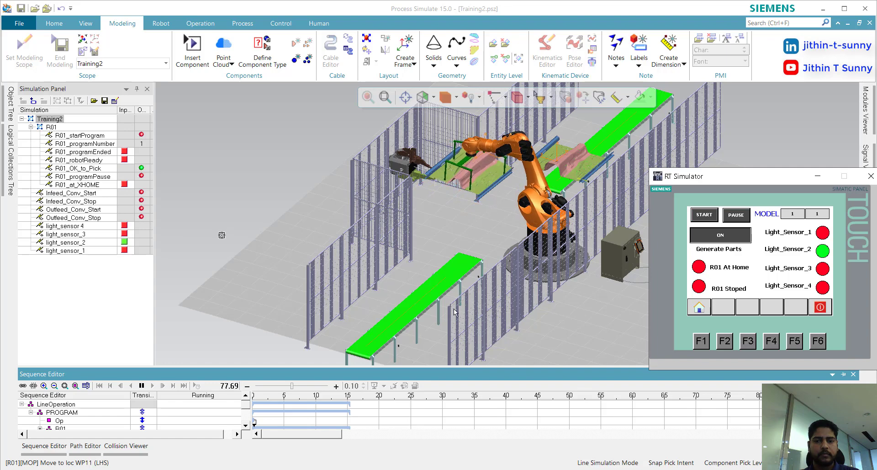
Zoom in on the lower conveyor and sensor as the robot delivers the part, then zoom out.
scroll(402, 355, "up", 5)
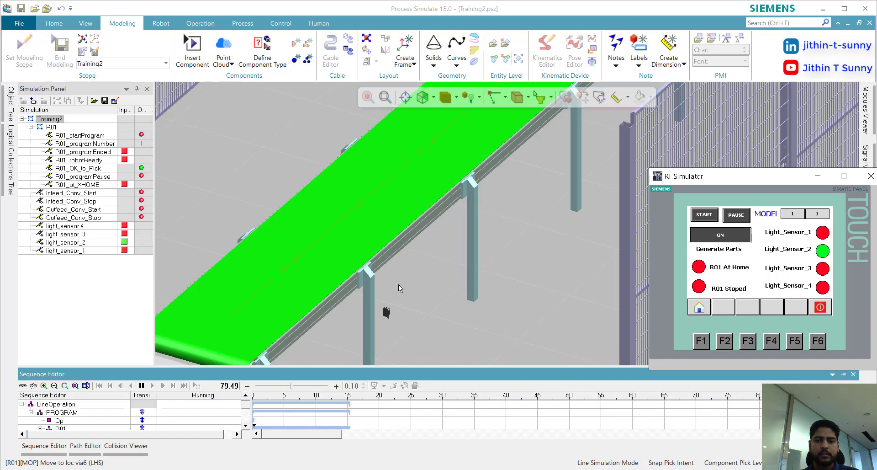
scroll(390, 314, "down", 4)
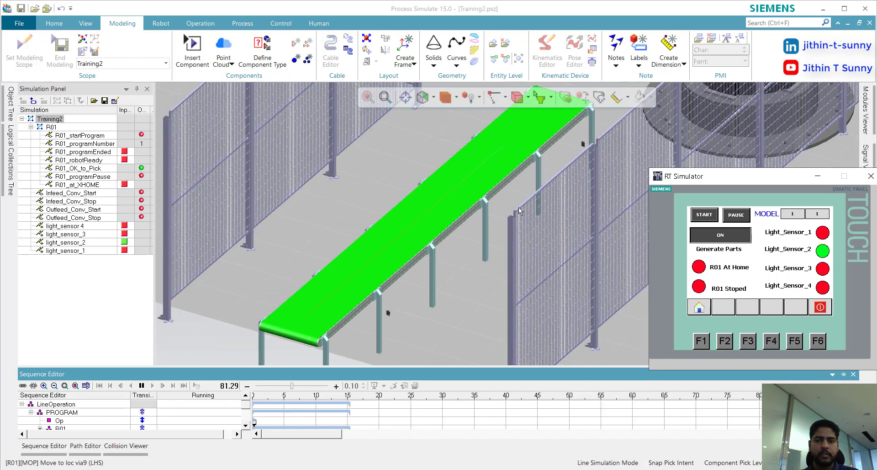
scroll(582, 155, "up", 6)
scroll(582, 154, "up", 2)
scroll(582, 153, "down", 8)
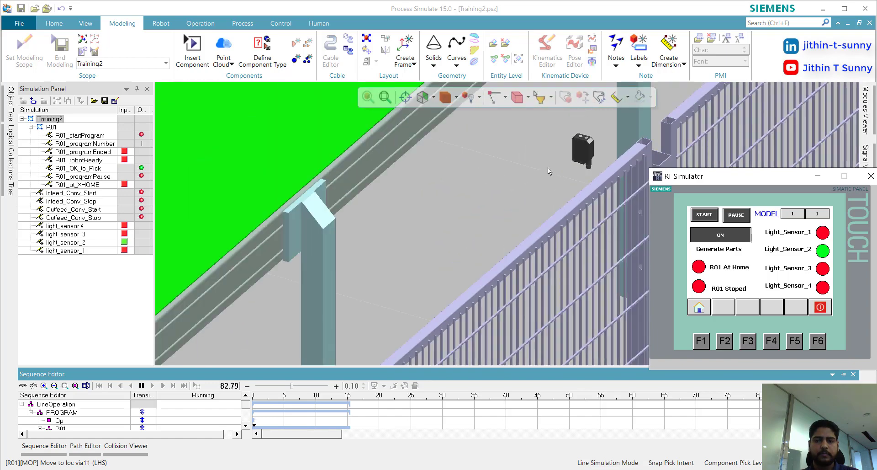
scroll(523, 184, "down", 5)
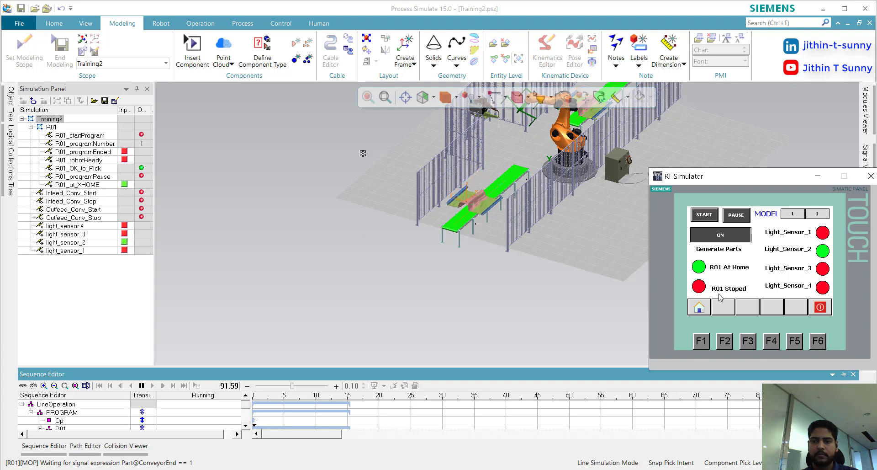
scroll(544, 262, "down", 5)
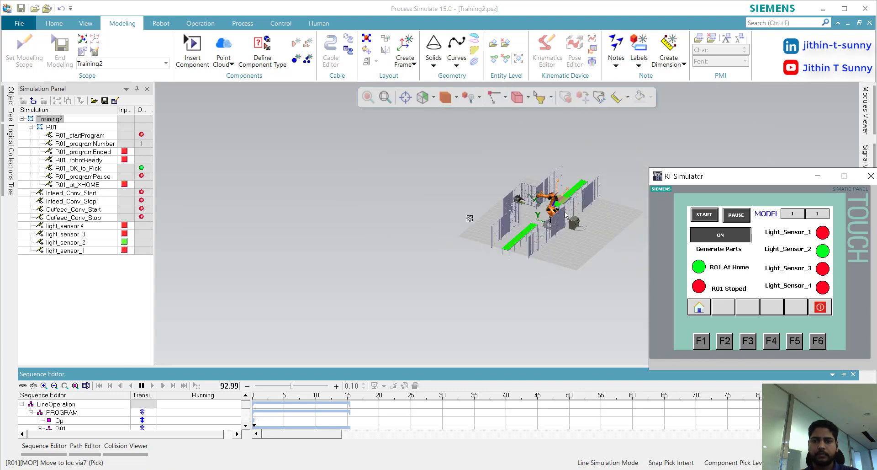
scroll(557, 187, "up", 6)
Switch Generate Parts off on the RT Simulator HMI, then pause the robot and restart it.
scroll(558, 187, "up", 3)
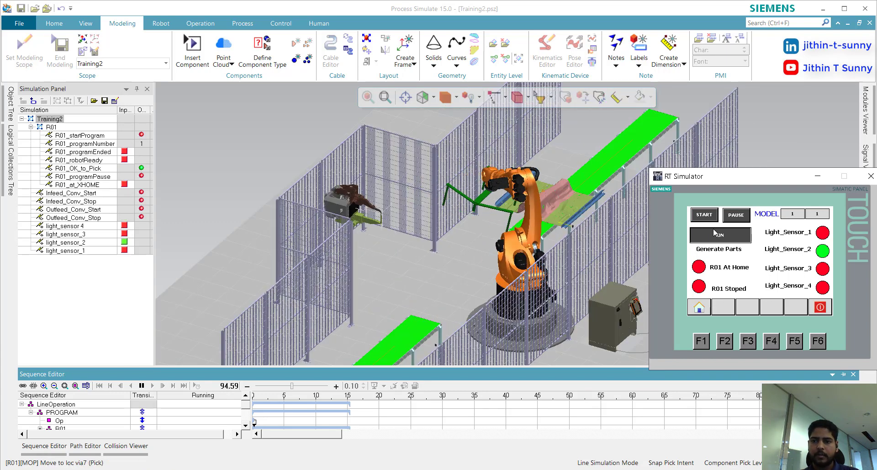
left_click(726, 236)
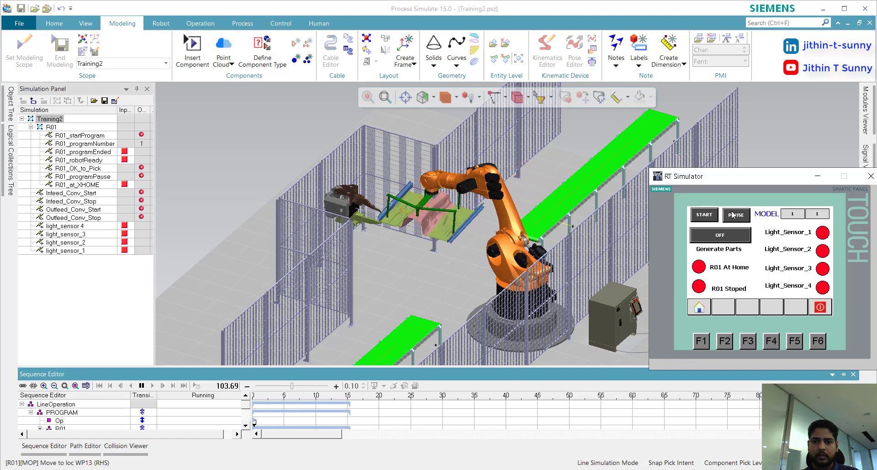
left_click(733, 215)
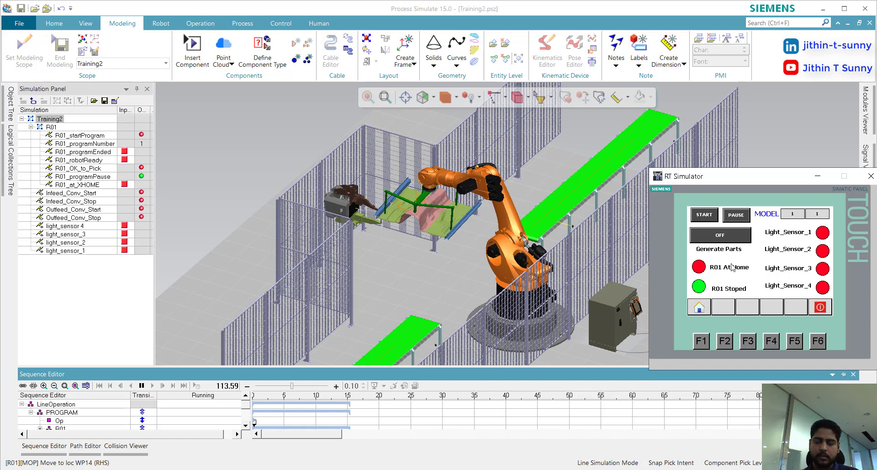
left_click(703, 215)
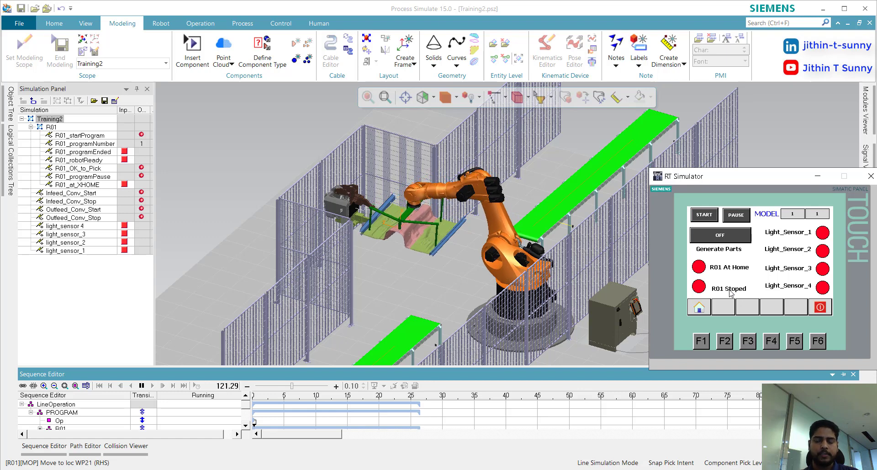
scroll(419, 183, "down", 3)
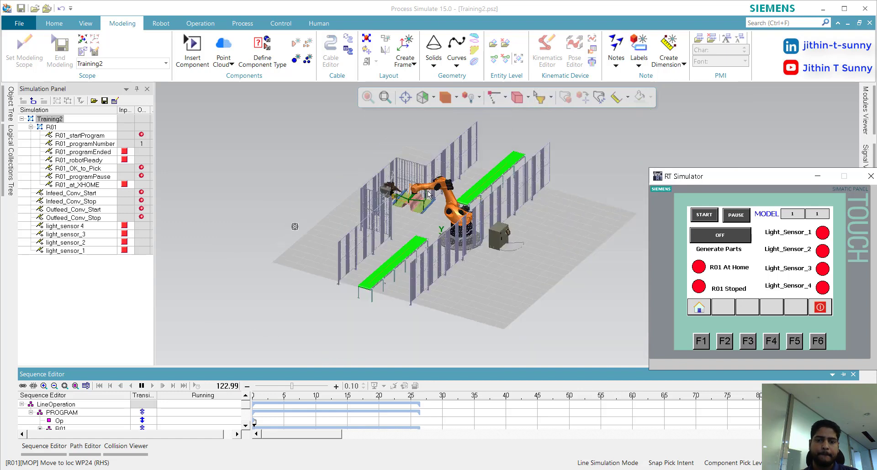